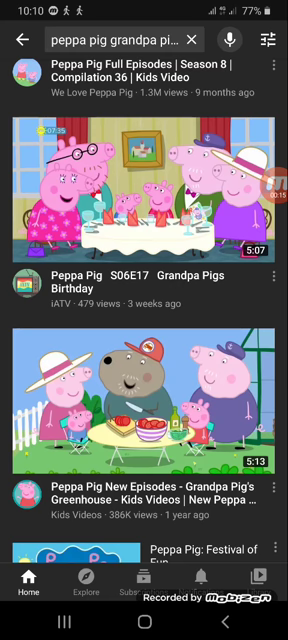
{"action": "scroll", "coordinate": [144, 320], "scroll_direction": "down", "scroll_amount": 1}
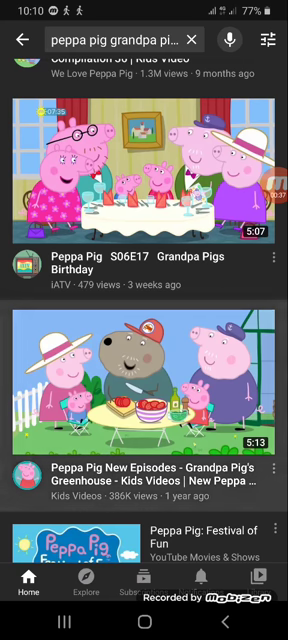
{"action": "scroll", "coordinate": [144, 300], "scroll_direction": "down", "scroll_amount": 1}
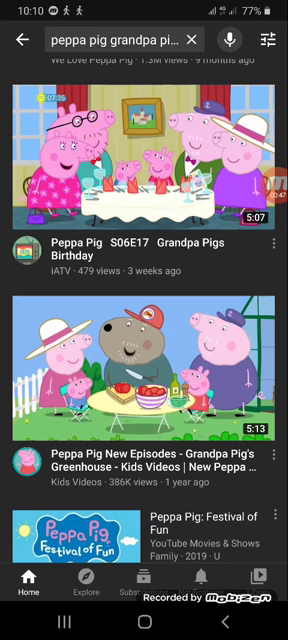
Lower and then raise the volume for the Grandpa Pigs Birthday episode
{"action": "key", "text": "XF86AudioLowerVolume"}
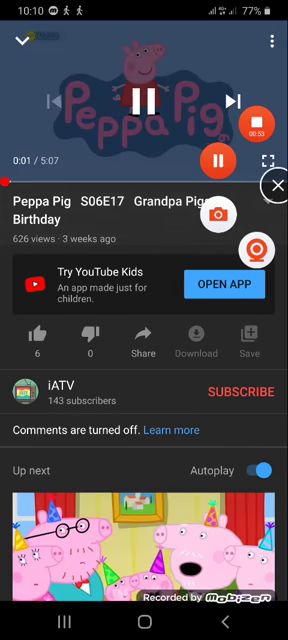
{"action": "key", "text": "XF86AudioRaiseVolume"}
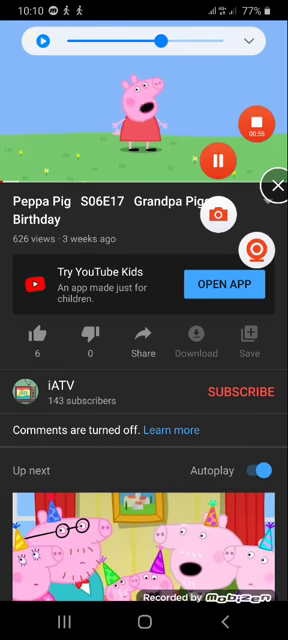
Show the playback controls over the Grandpa Pigs Birthday episode
{"action": "left_click", "coordinate": [144, 100]}
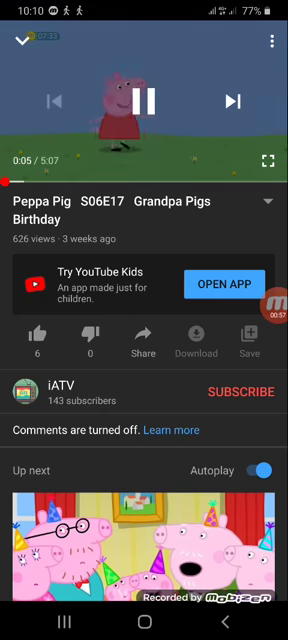